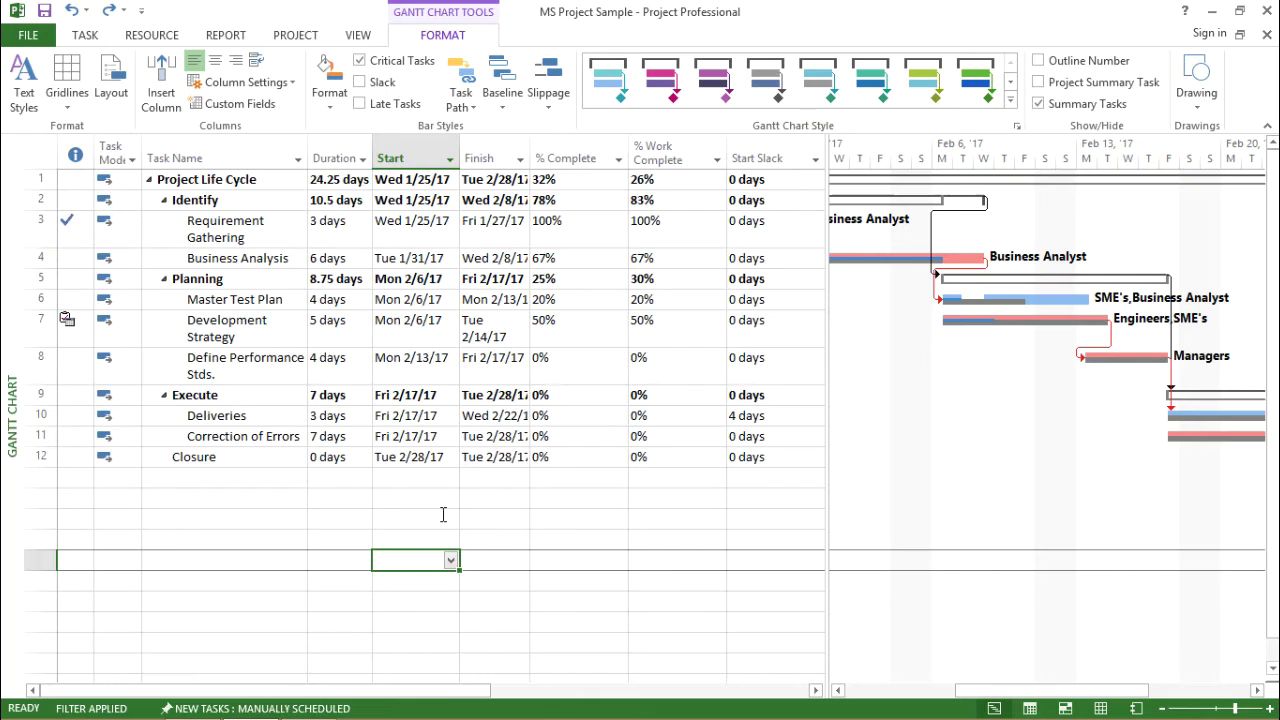
Step: Change Development Strategy (task 7) to 30% complete
left_click(421, 505)
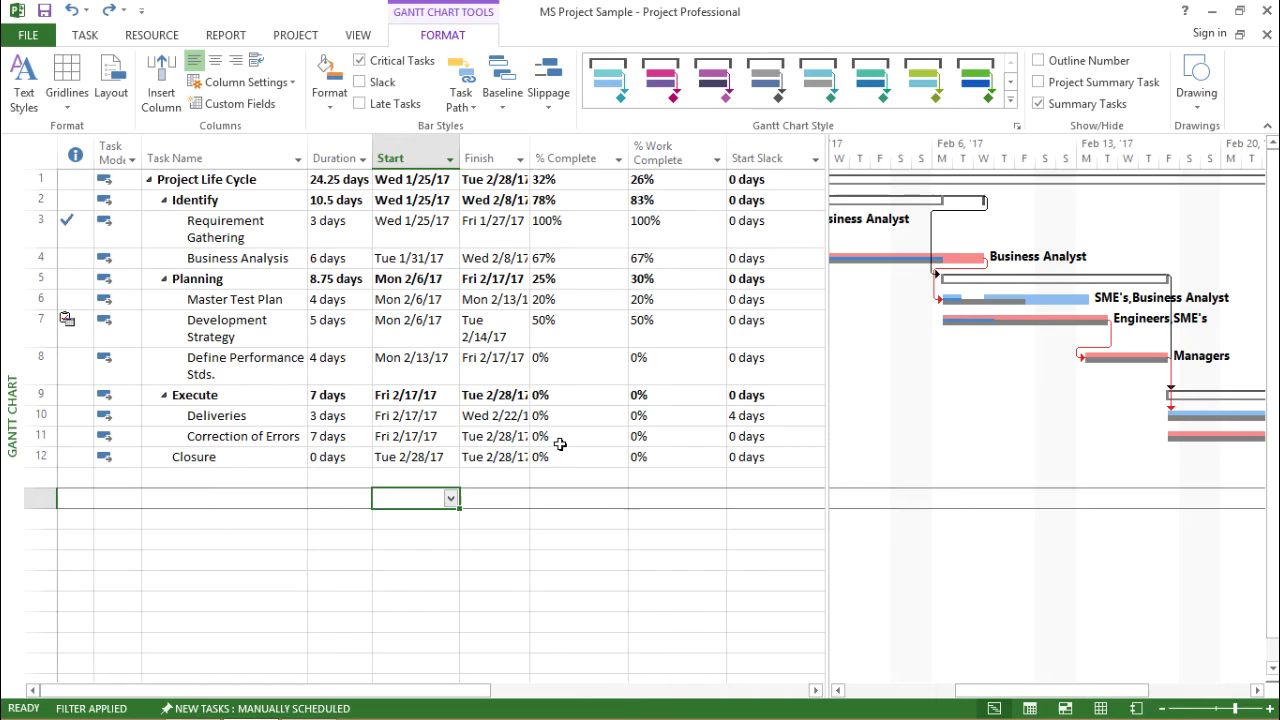
left_click(521, 480)
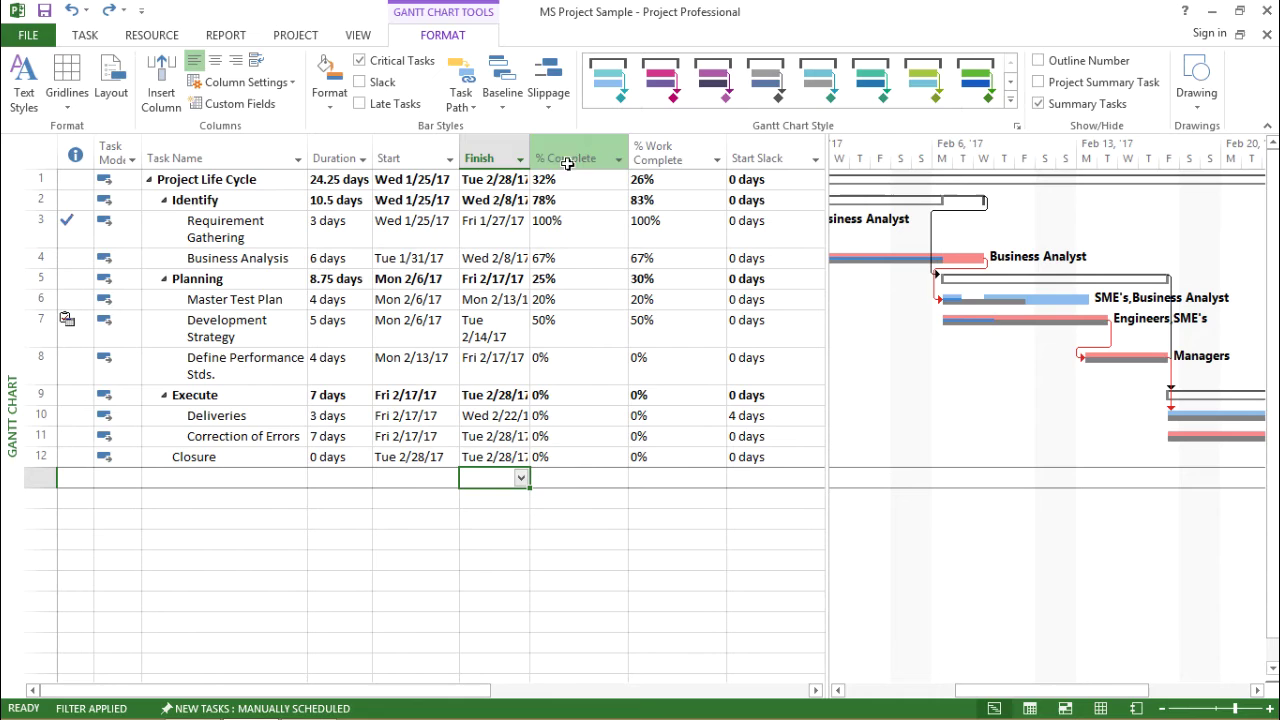
left_click(571, 335)
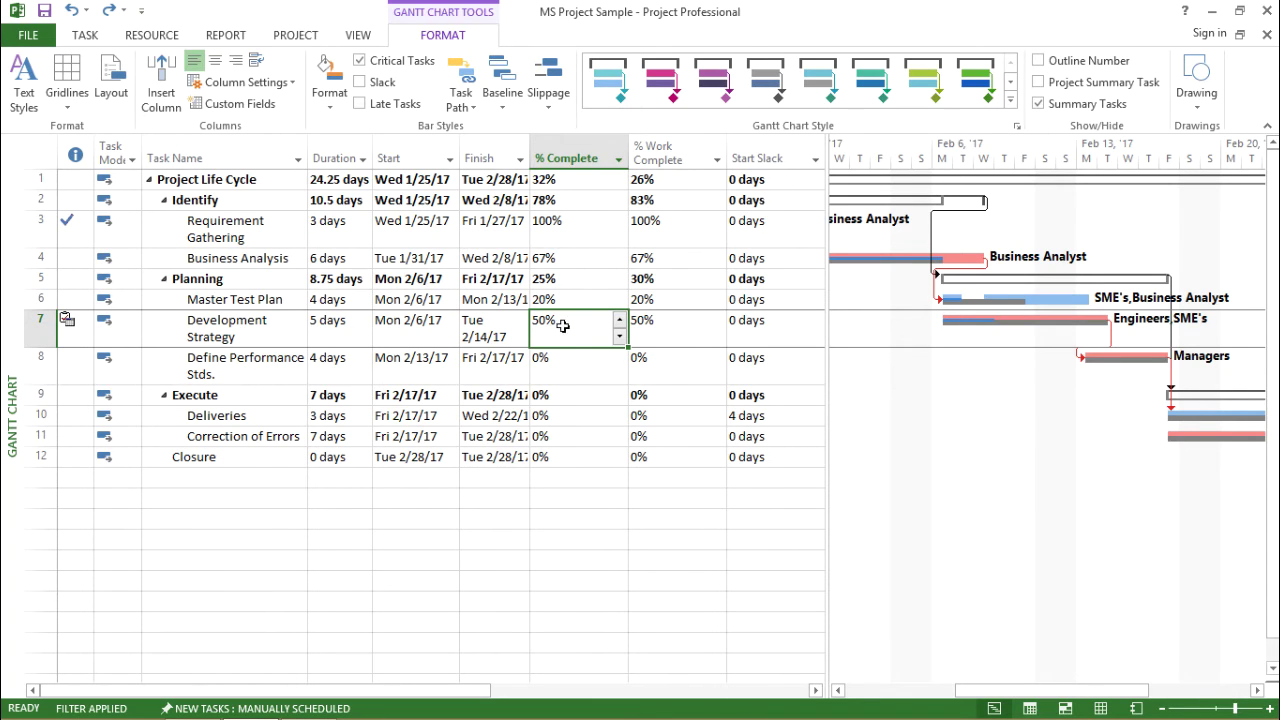
key("BackSpace")
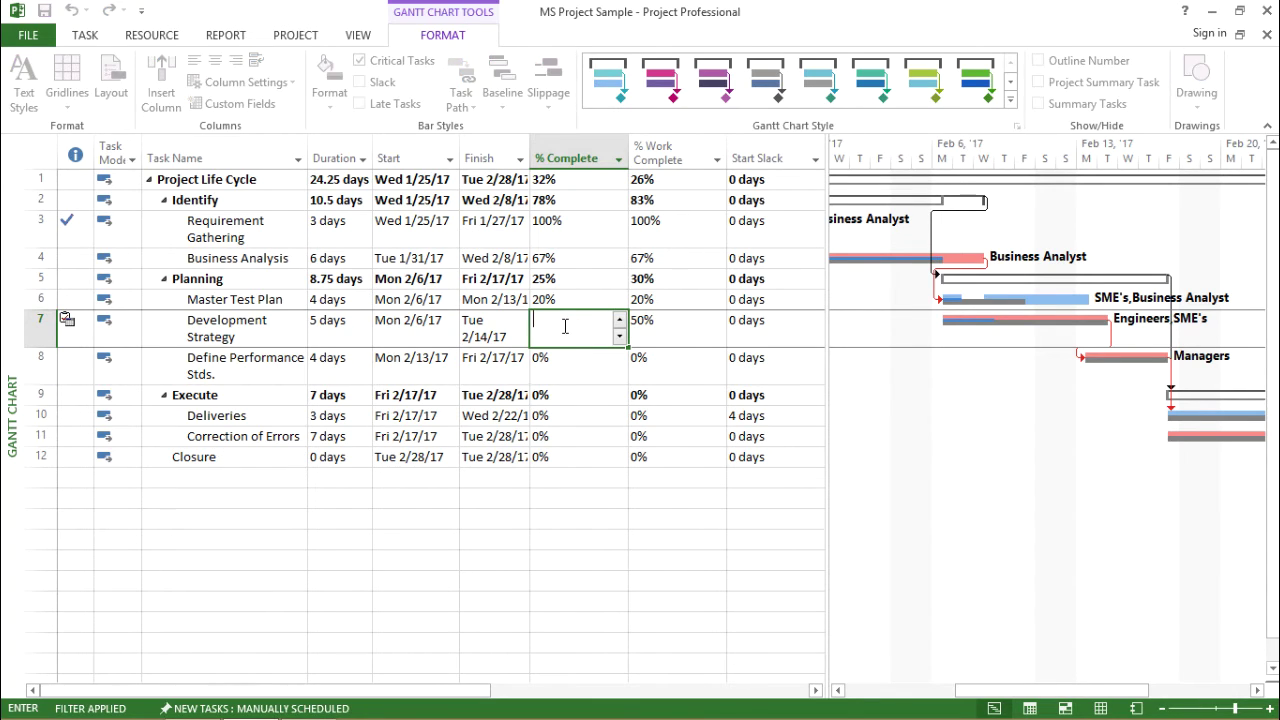
type("30%")
key("Return")
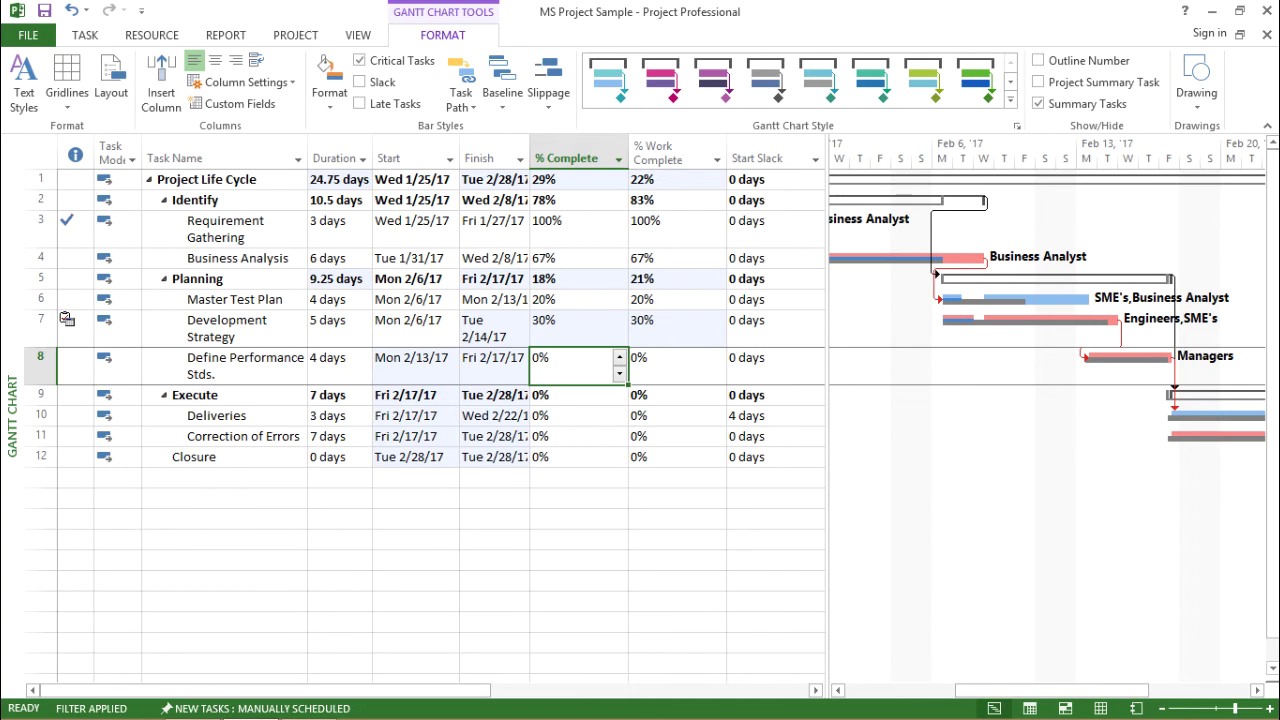
key("ctrl+Home")
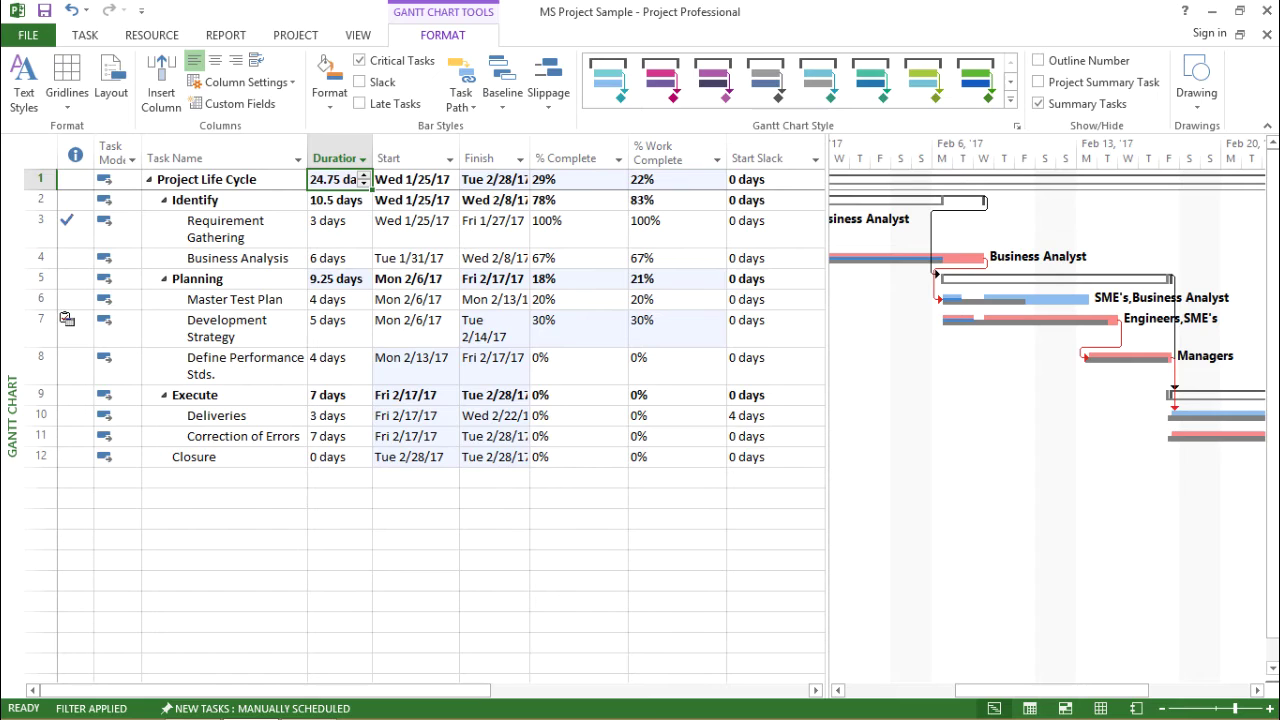
key("ctrl+z")
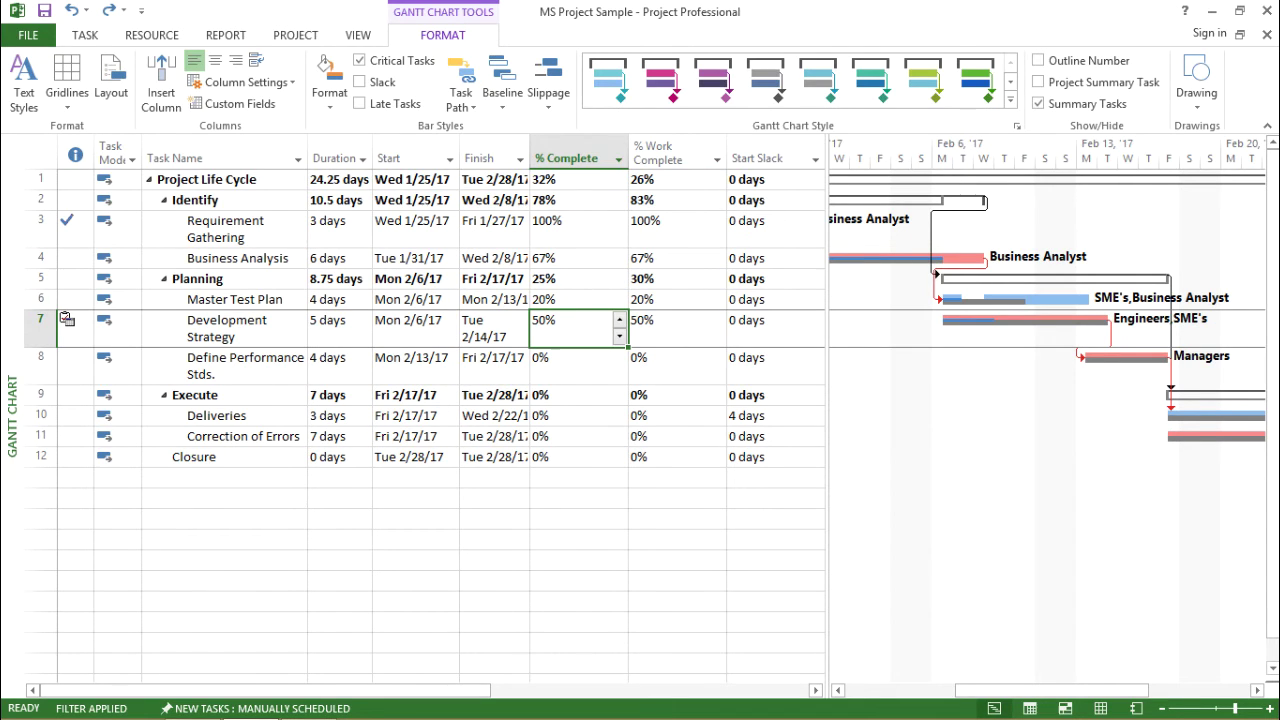
key("ctrl+y")
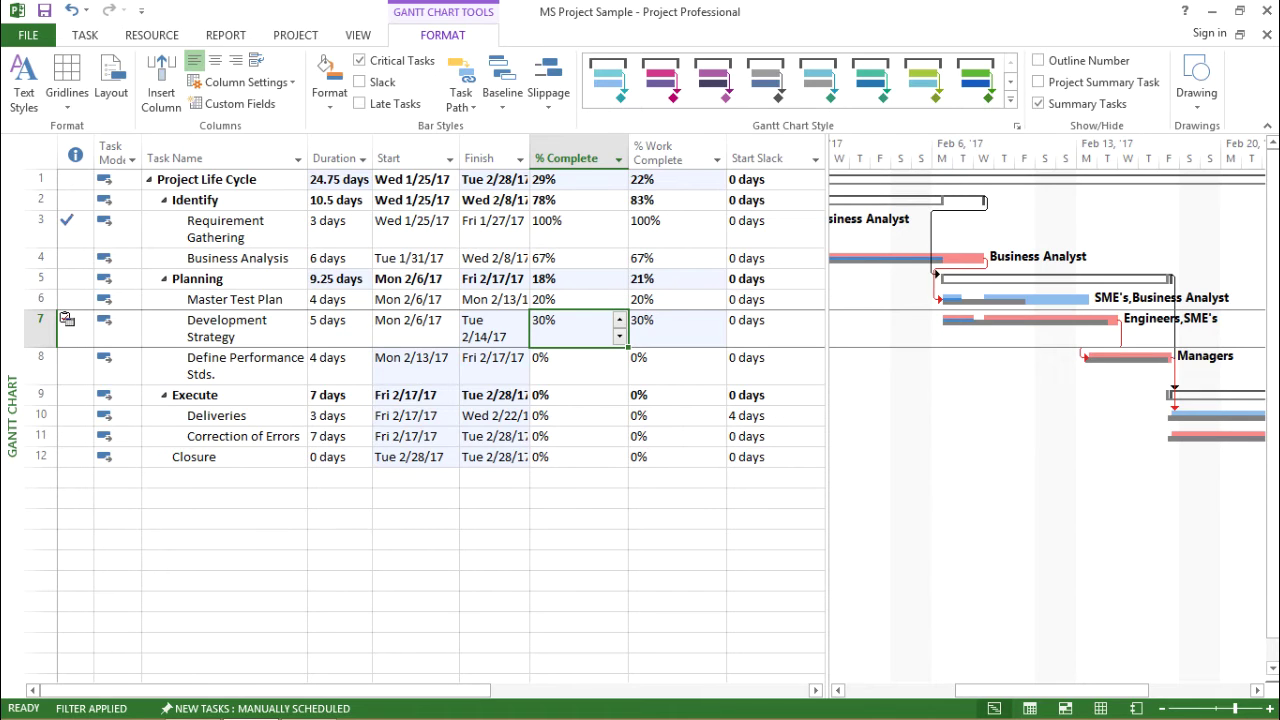
Step: Turn off the Baseline 4 bar style via the Gantt shortcut menu's Show/Hide Bar Styles
key("shift+F10")
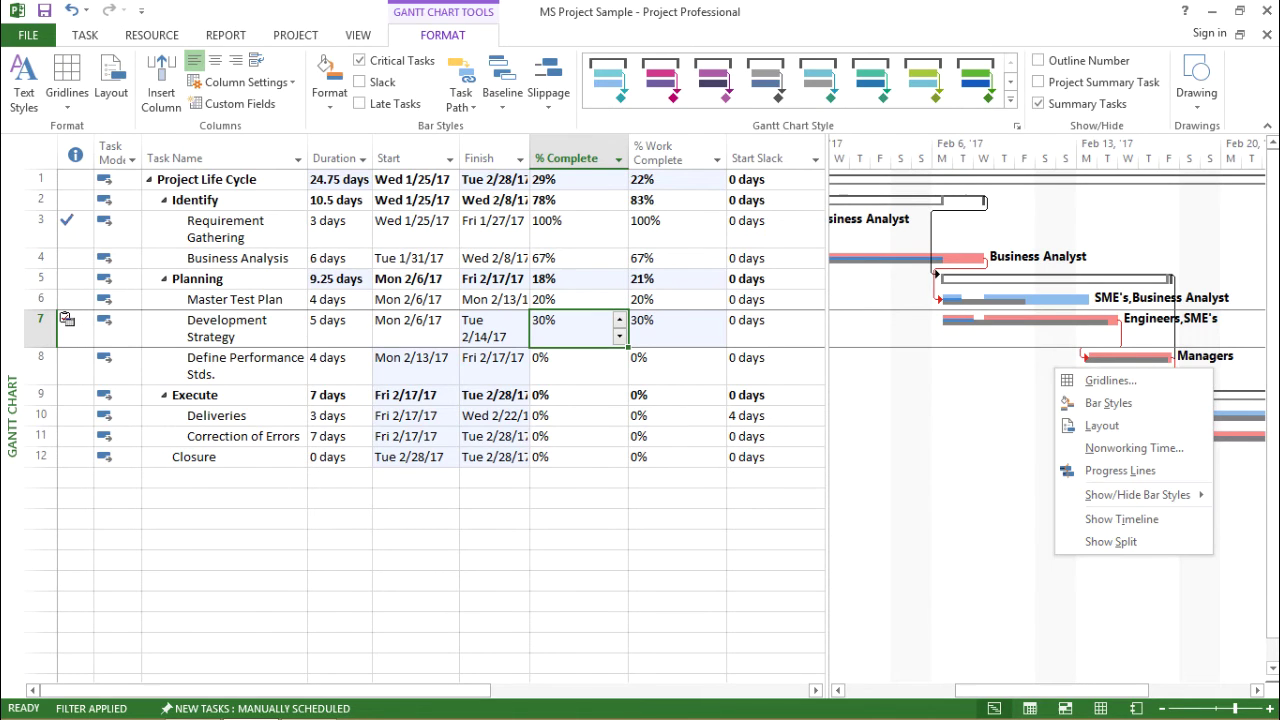
key("Down")
key("Down")
key("Down")
key("Down")
key("Down")
key("Down")
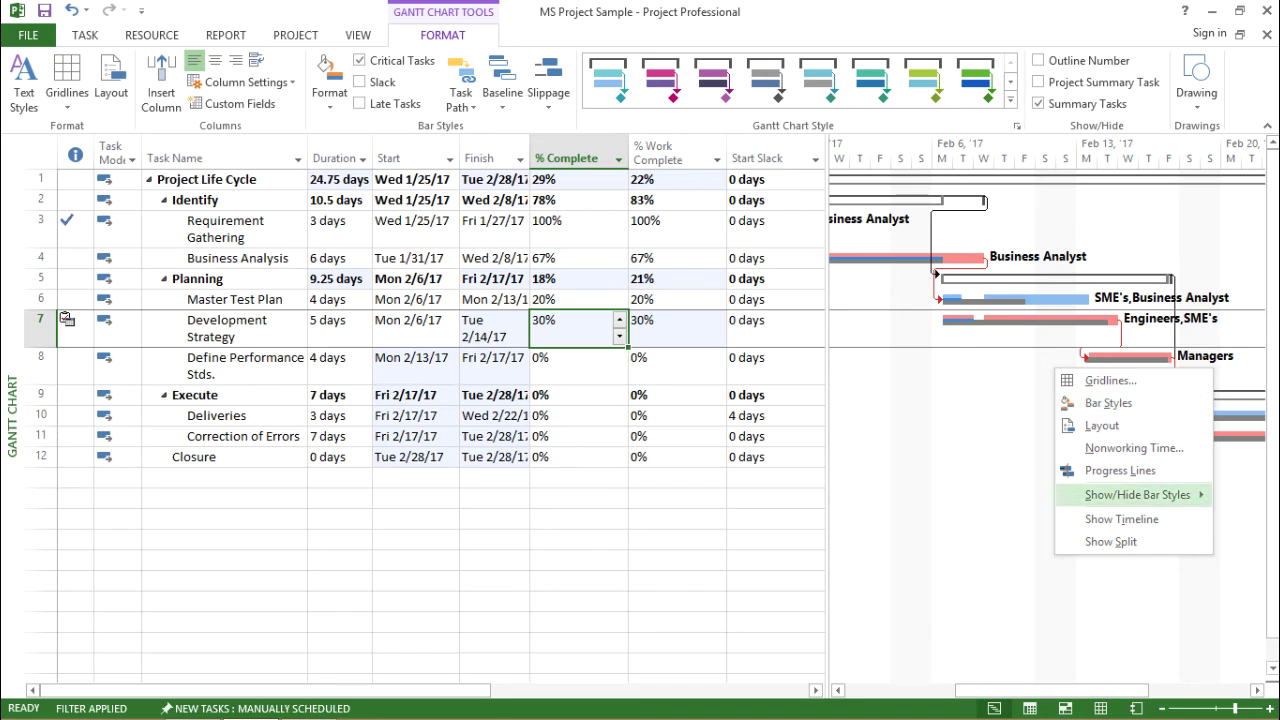
key("Right")
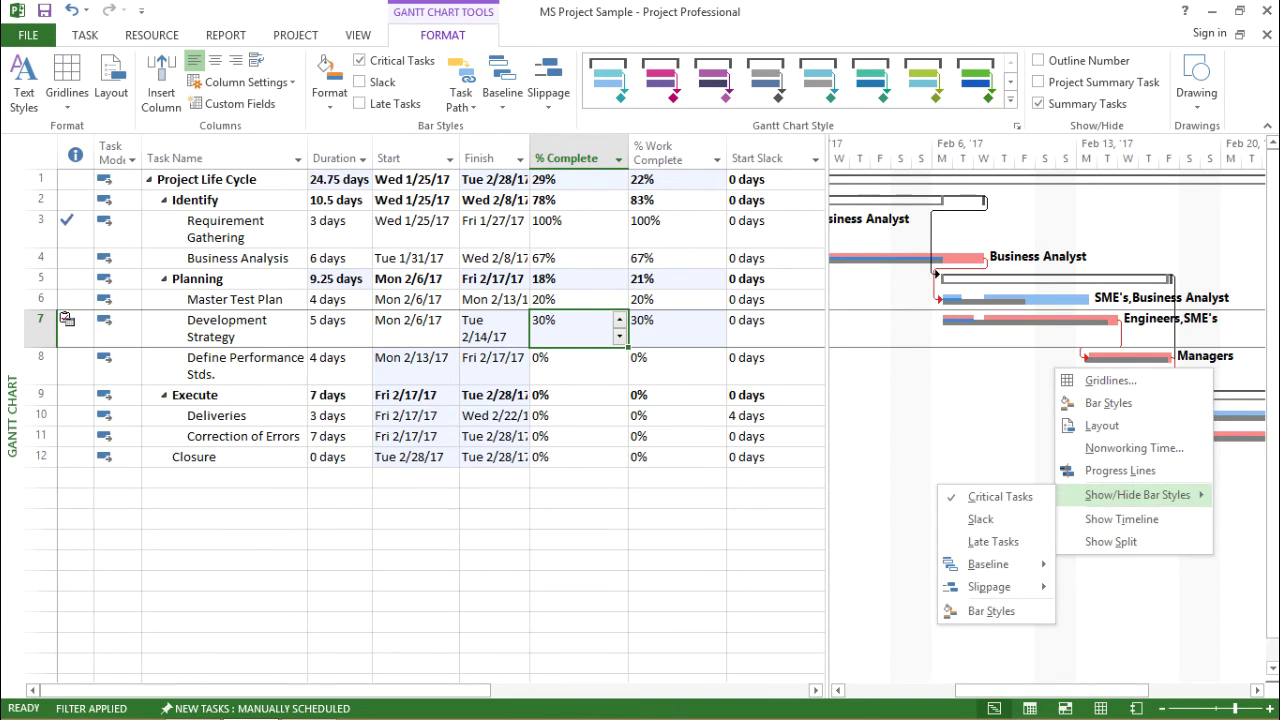
key("Down")
key("Down")
key("Down")
key("Down")
key("Right")
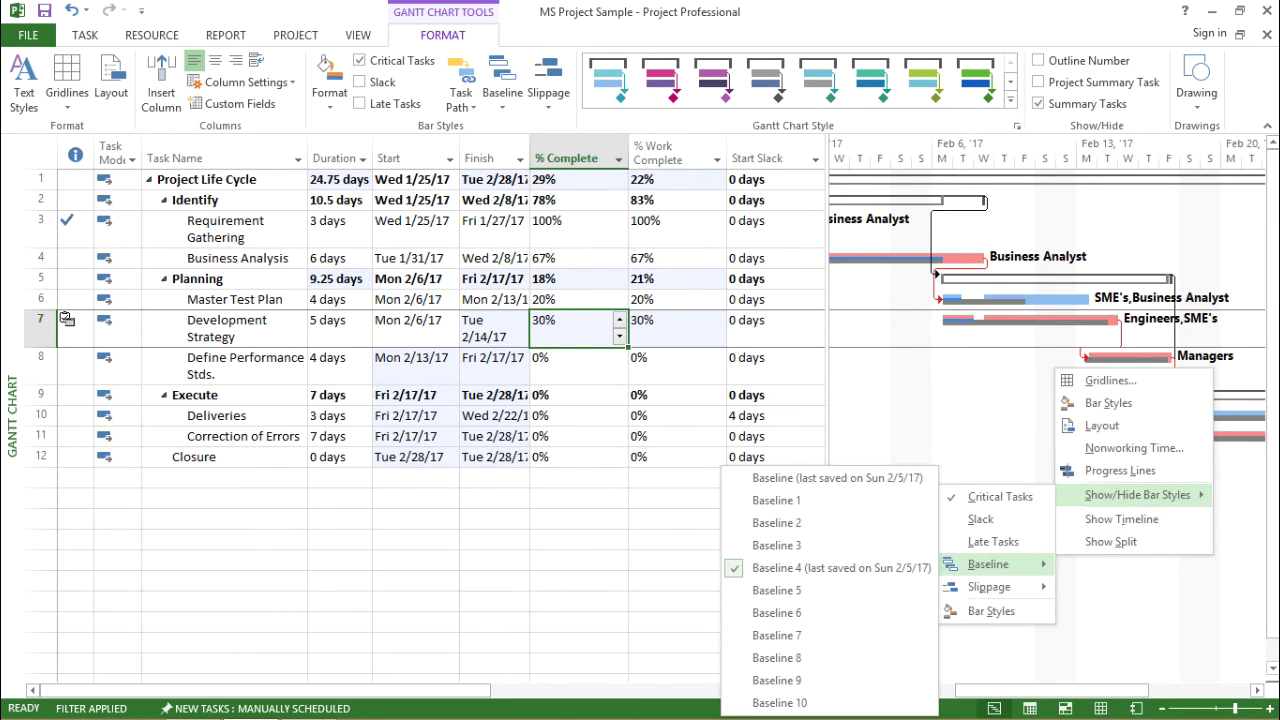
key("Down")
key("Down")
key("Down")
key("Down")
key("Down")
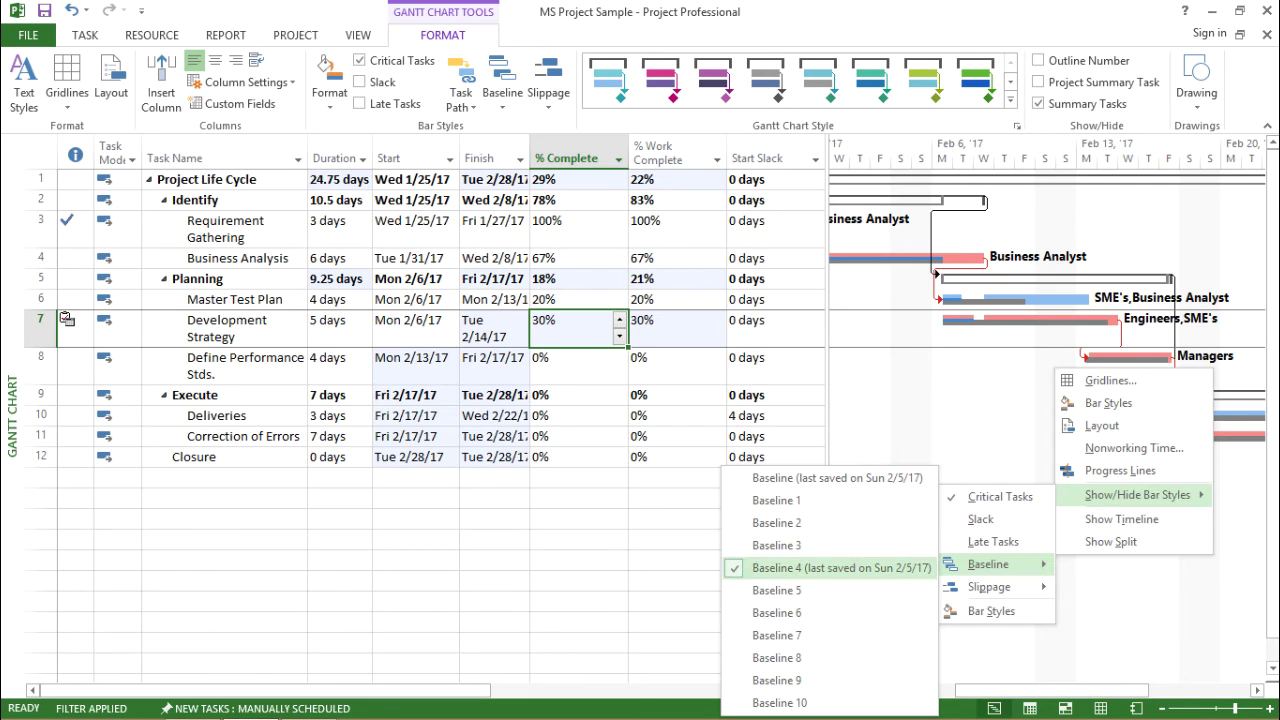
key("Return")
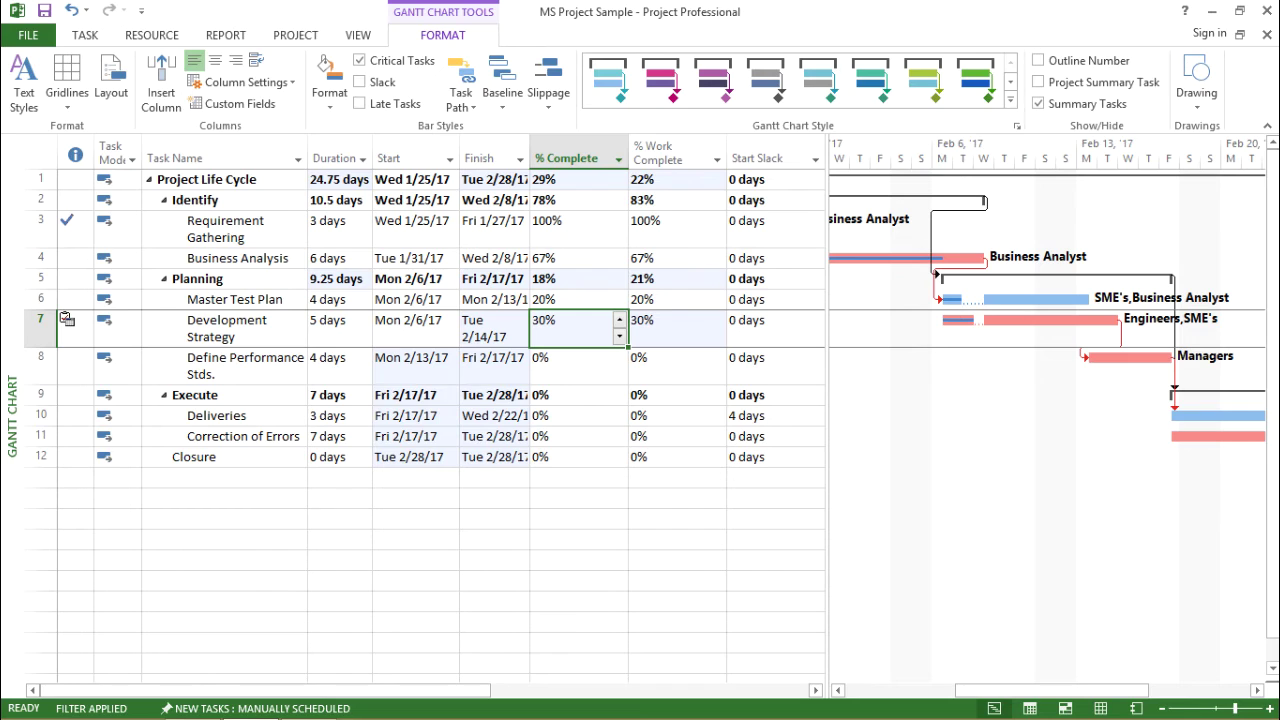
Step: Turn on Slippage lines for the main Baseline, last saved Sun 2/5/17
key("shift+F10")
key("Down")
key("Down")
key("Down")
key("Down")
key("Down")
key("Down")
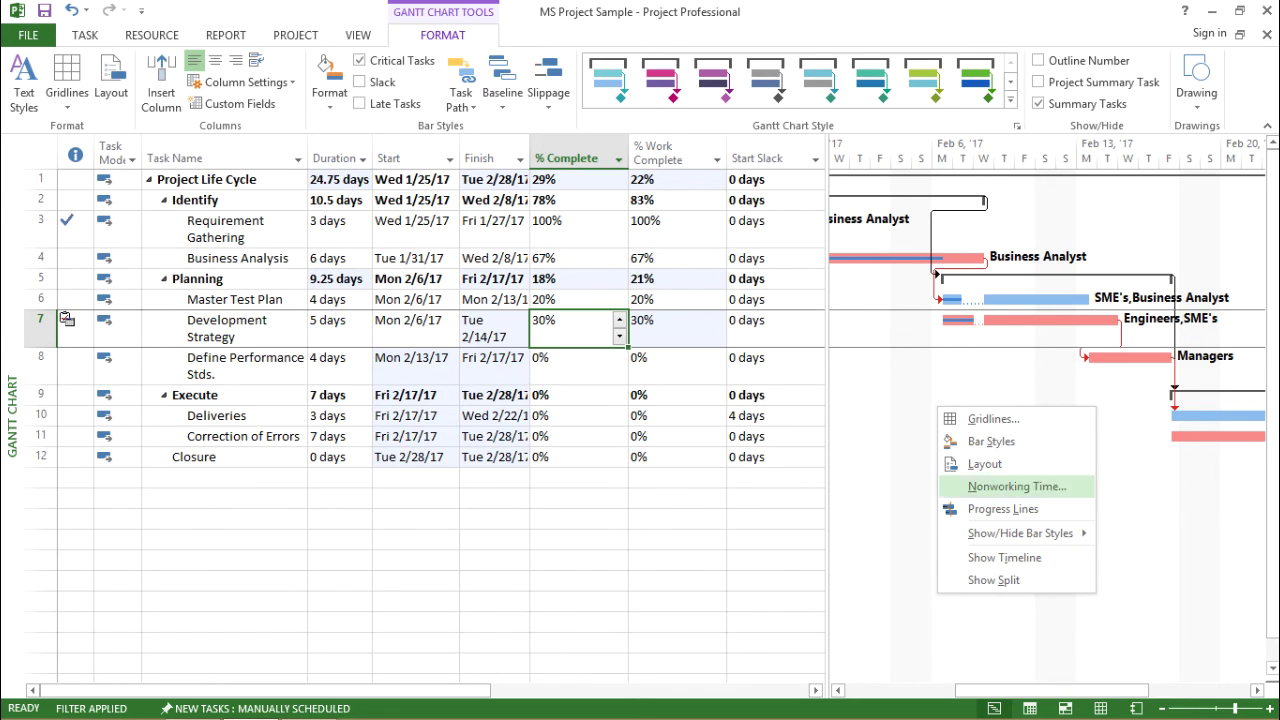
key("Right")
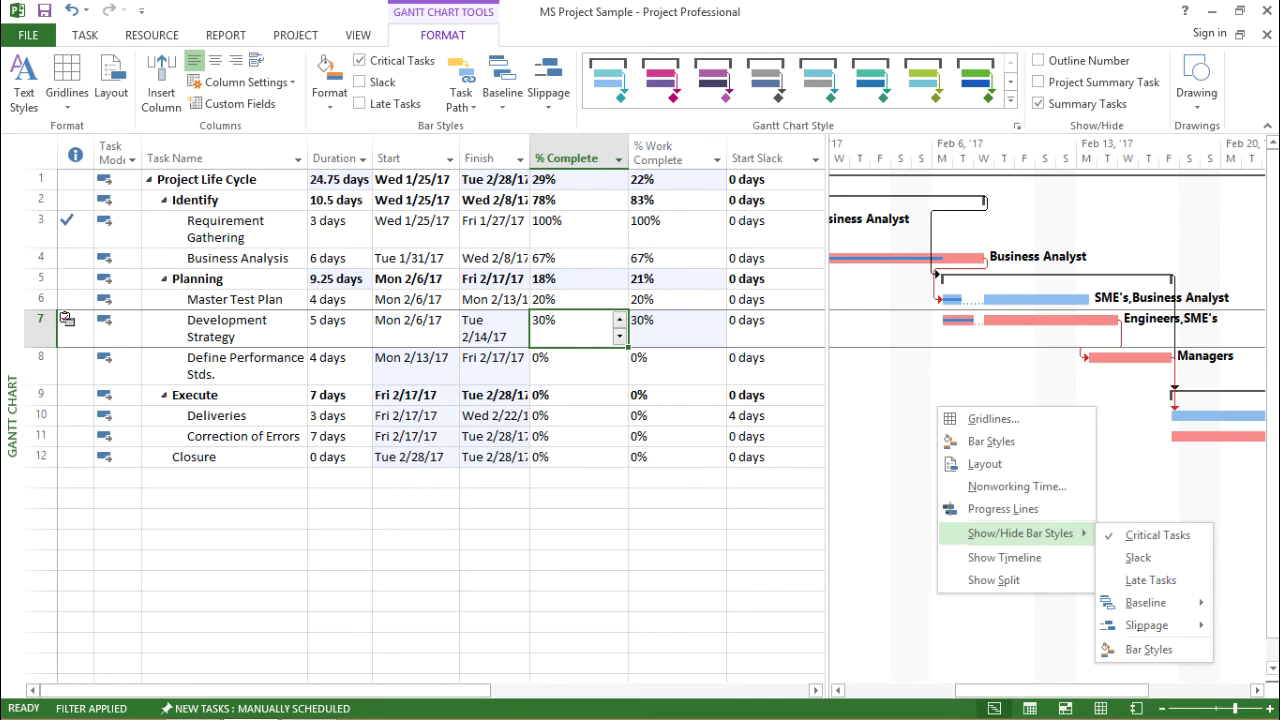
key("Down")
key("Down")
key("Down")
key("Down")
key("Right")
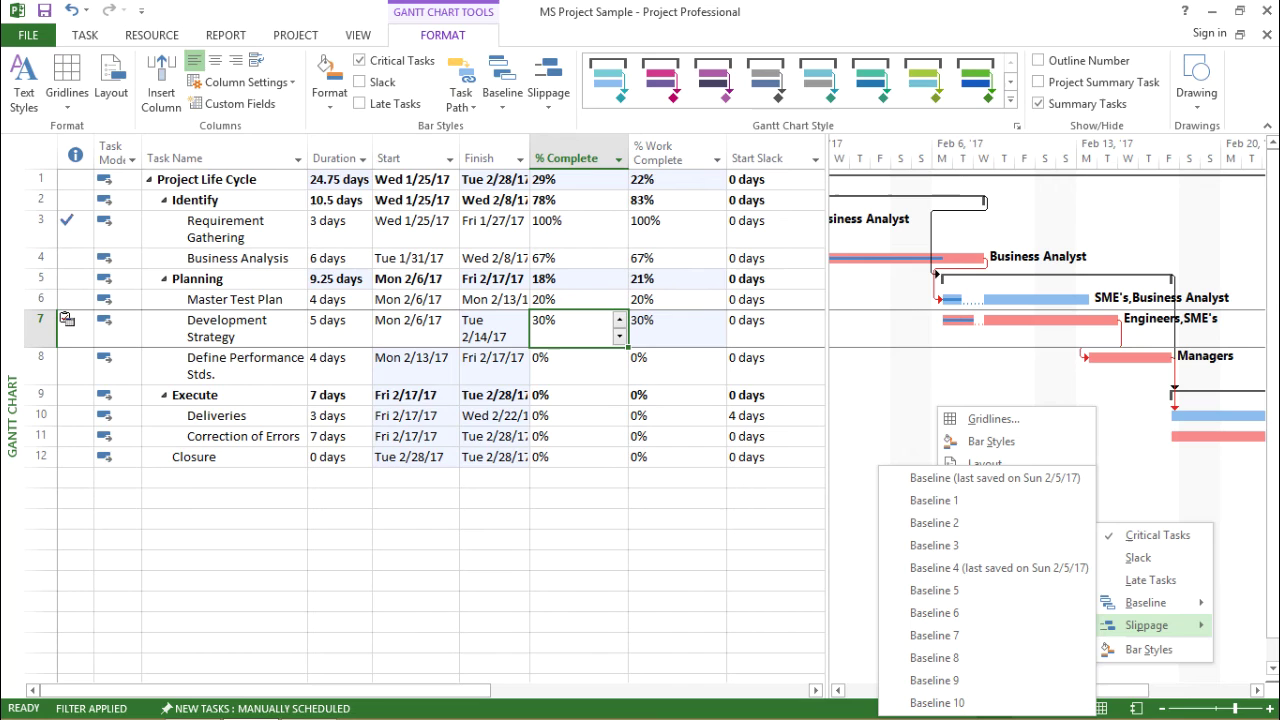
key("Up")
key("Up")
key("Up")
key("Up")
key("Up")
key("Up")
key("Up")
key("Up")
key("Up")
key("Up")
key("Up")
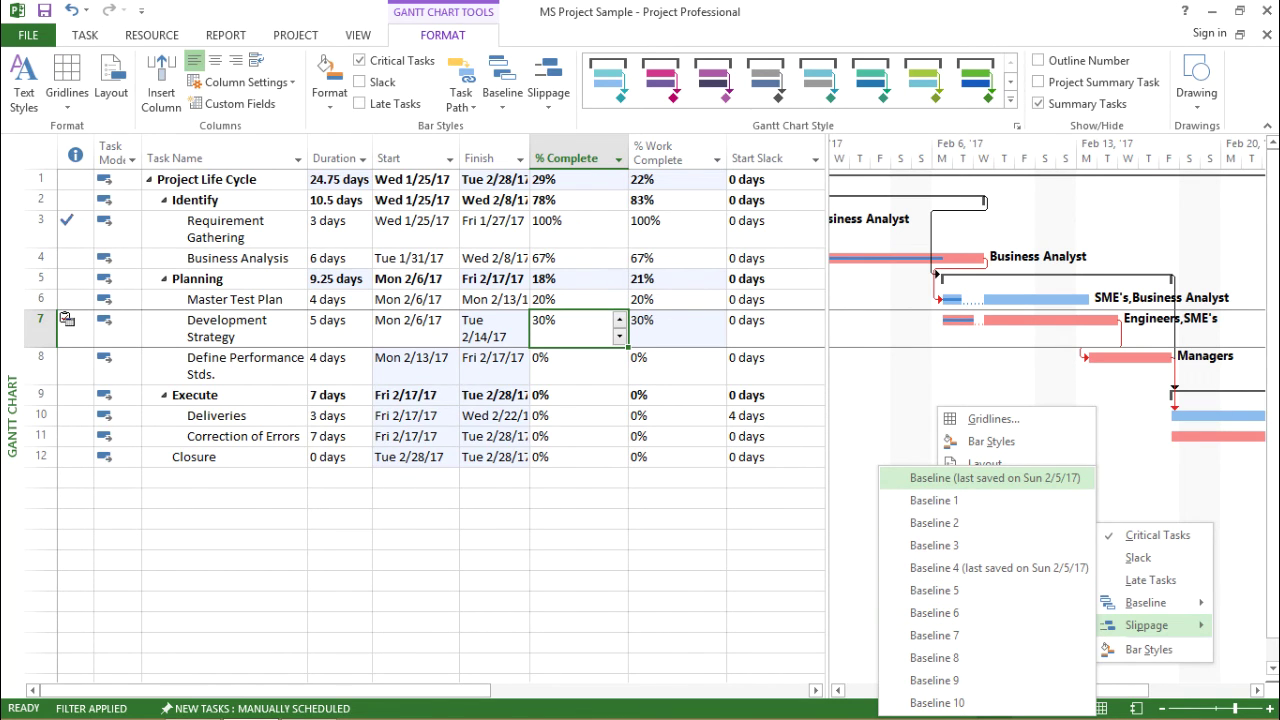
key("Return")
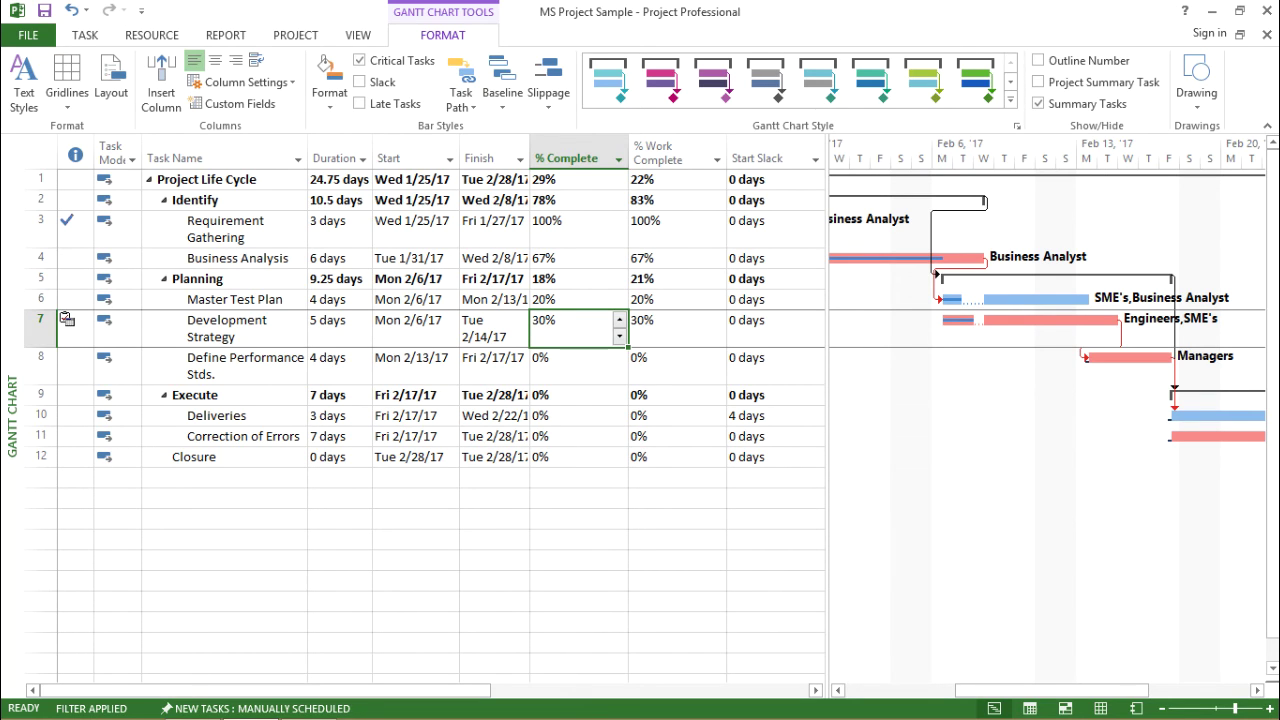
Step: Scroll to task 7's bar and zoom the timescale in to hours
key("ctrl+shift+F5")
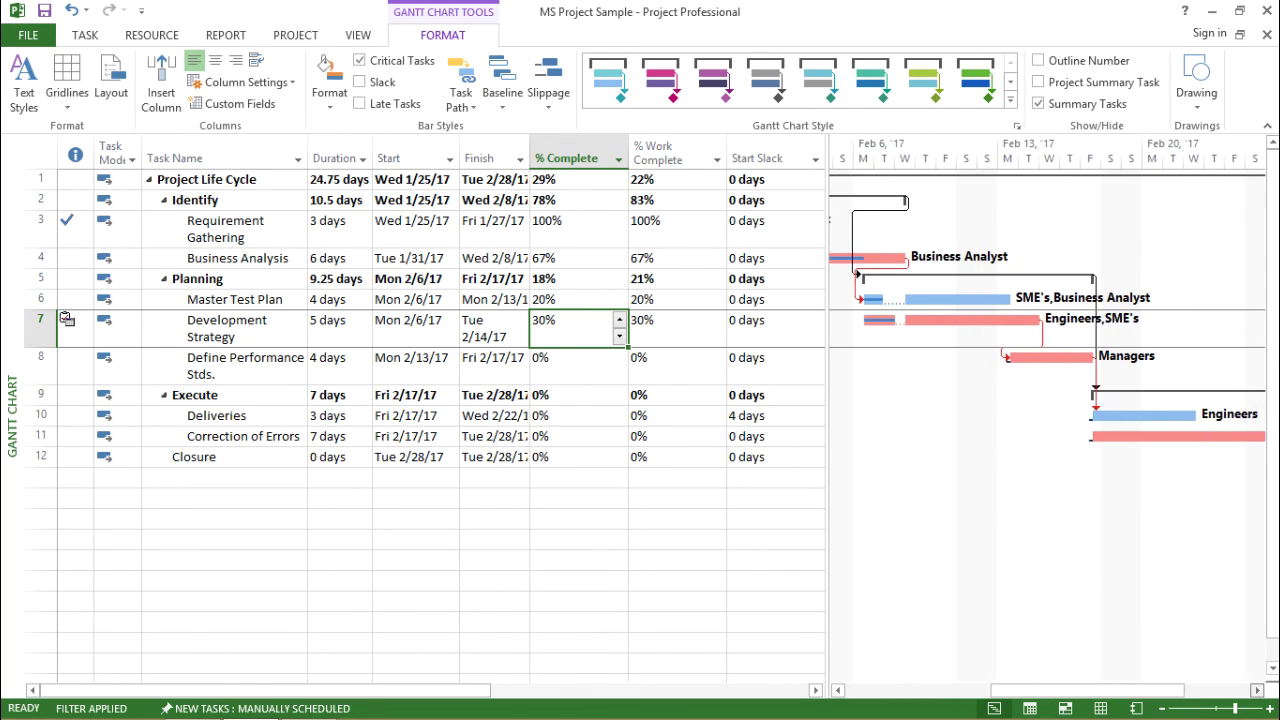
key("ctrl+slash")
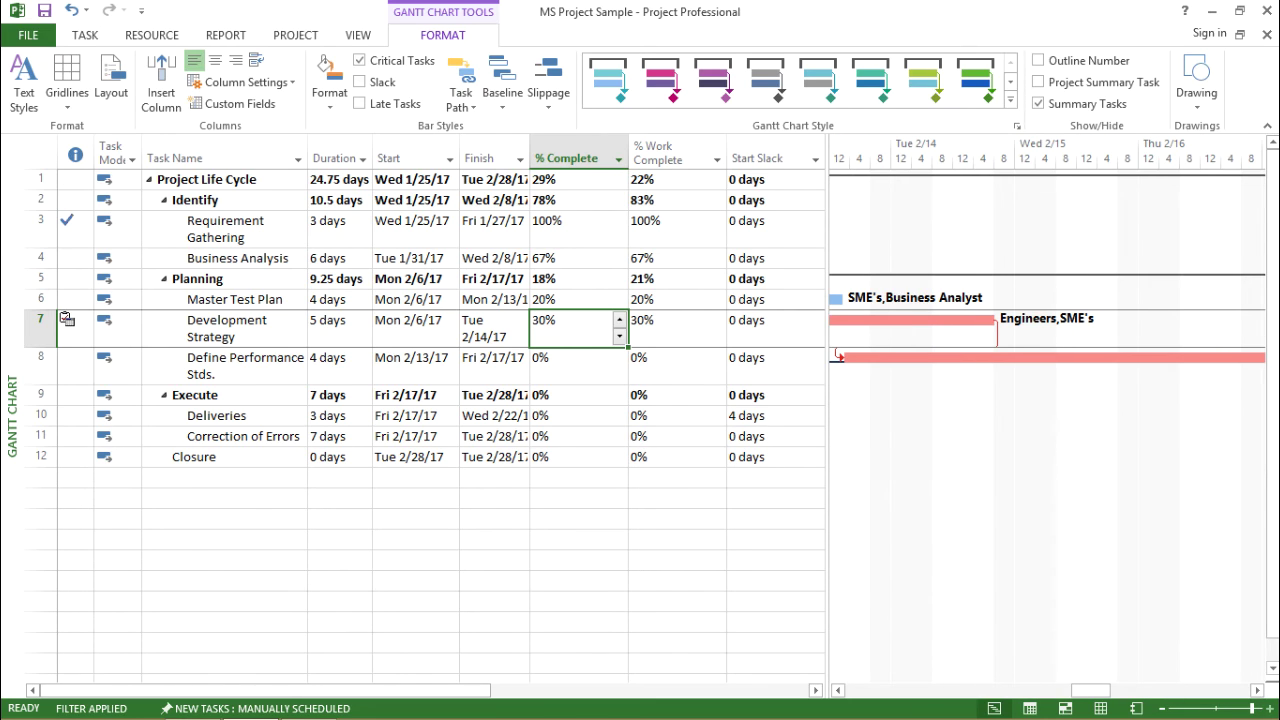
key("ctrl+shift+F5")
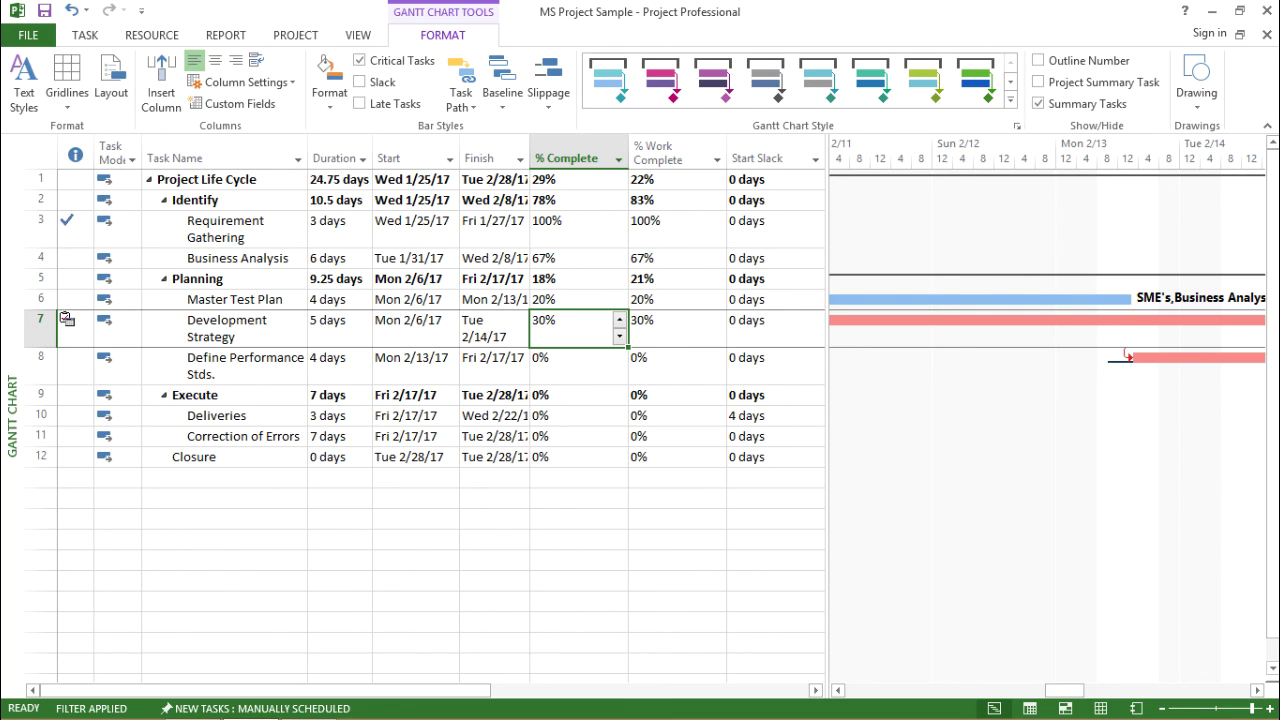
Step: Undo the accidental schedule change, keeping Define Performance Stds. at 4 days through 2/17/17
key("Return")
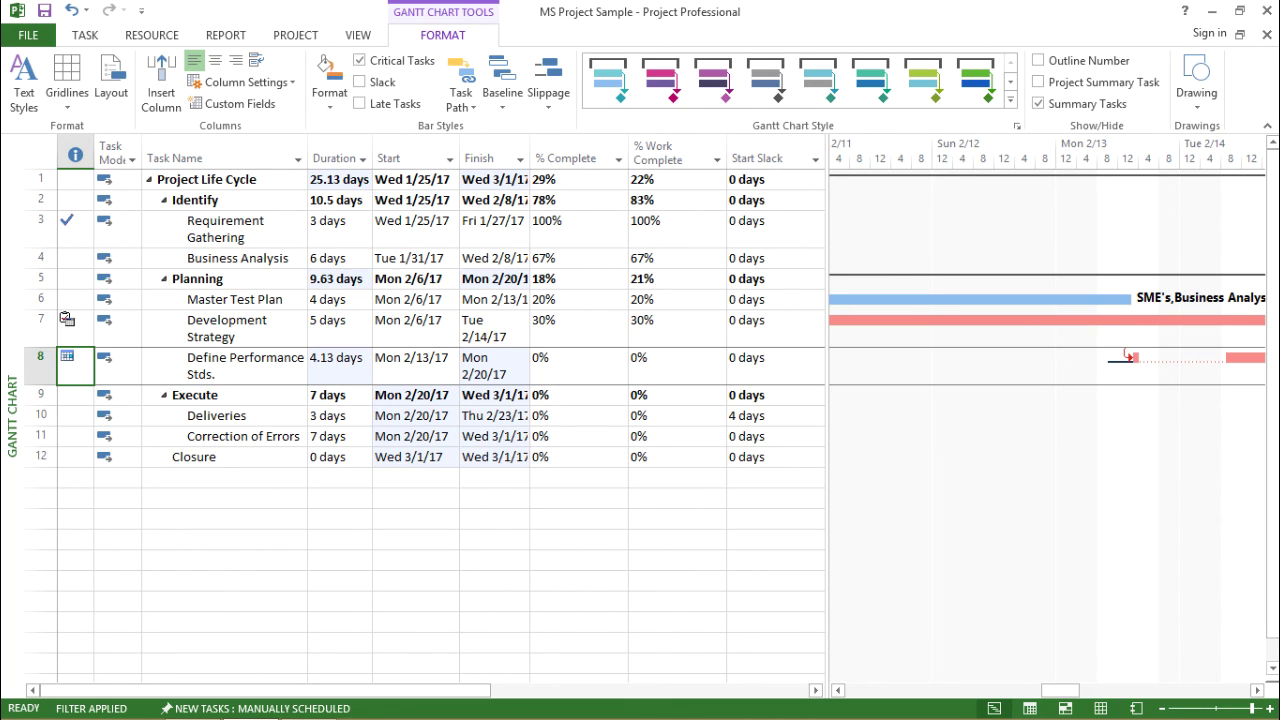
left_click(677, 518)
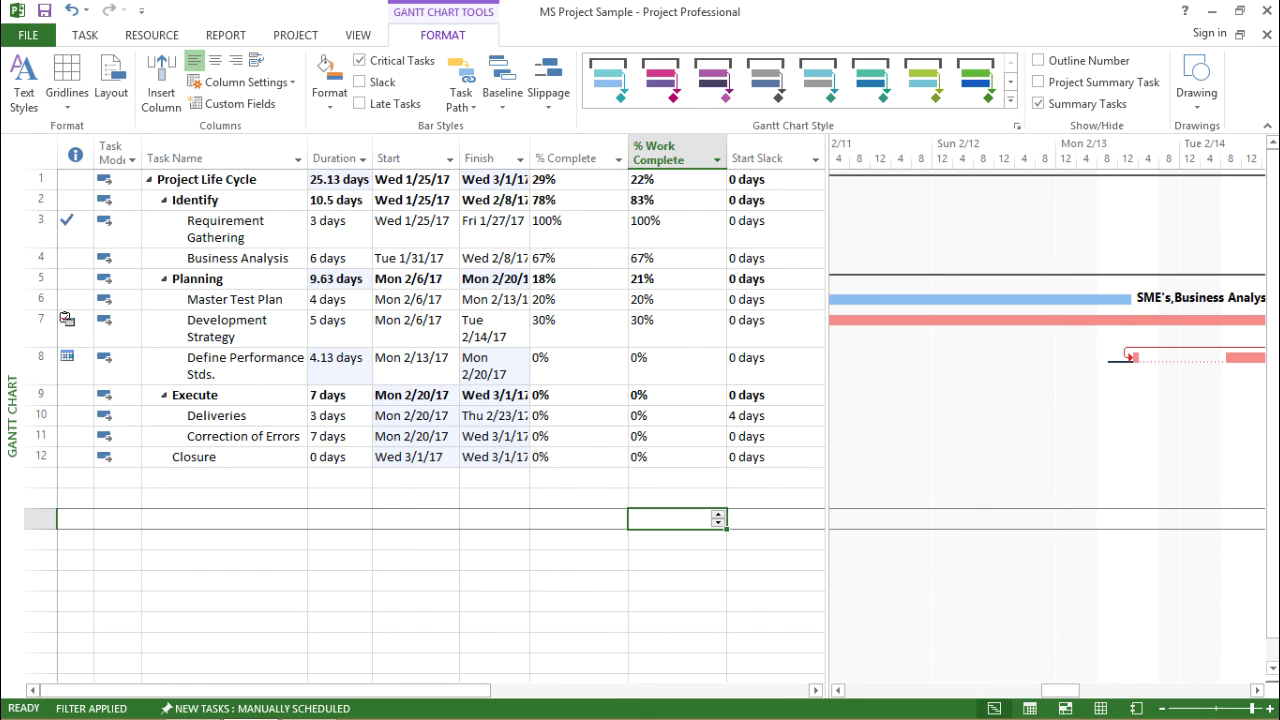
key("ctrl+z")
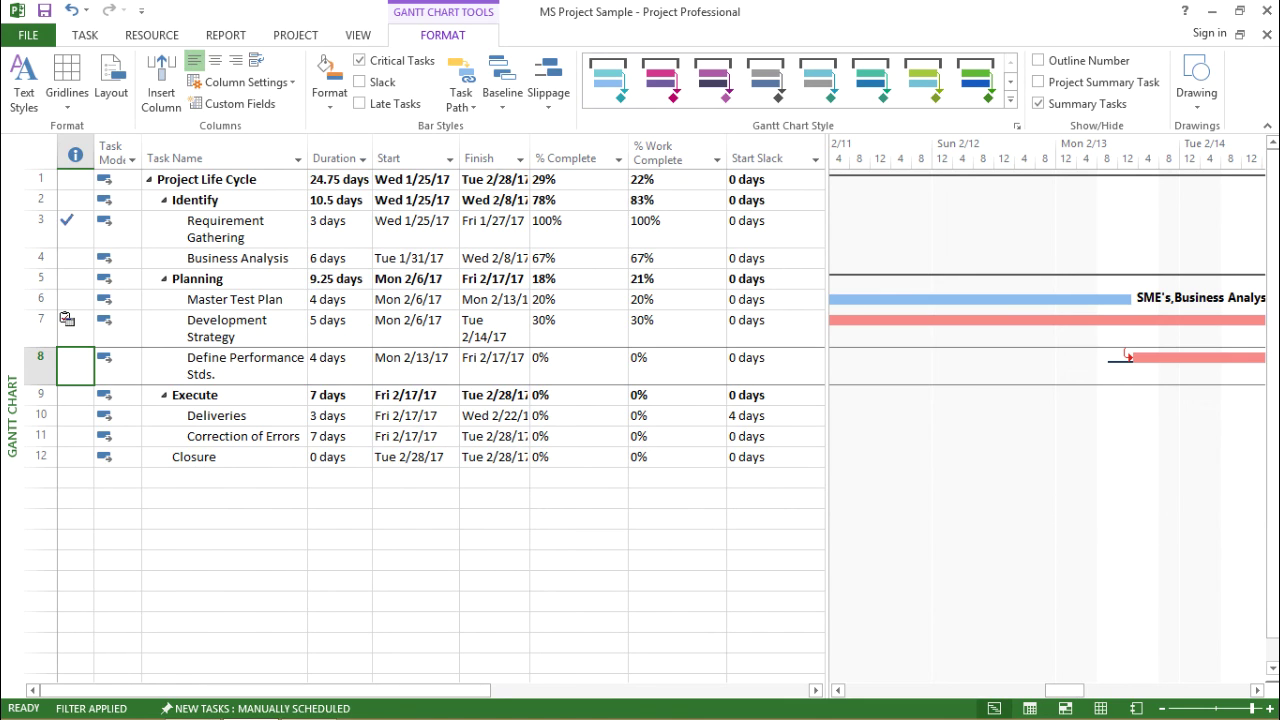